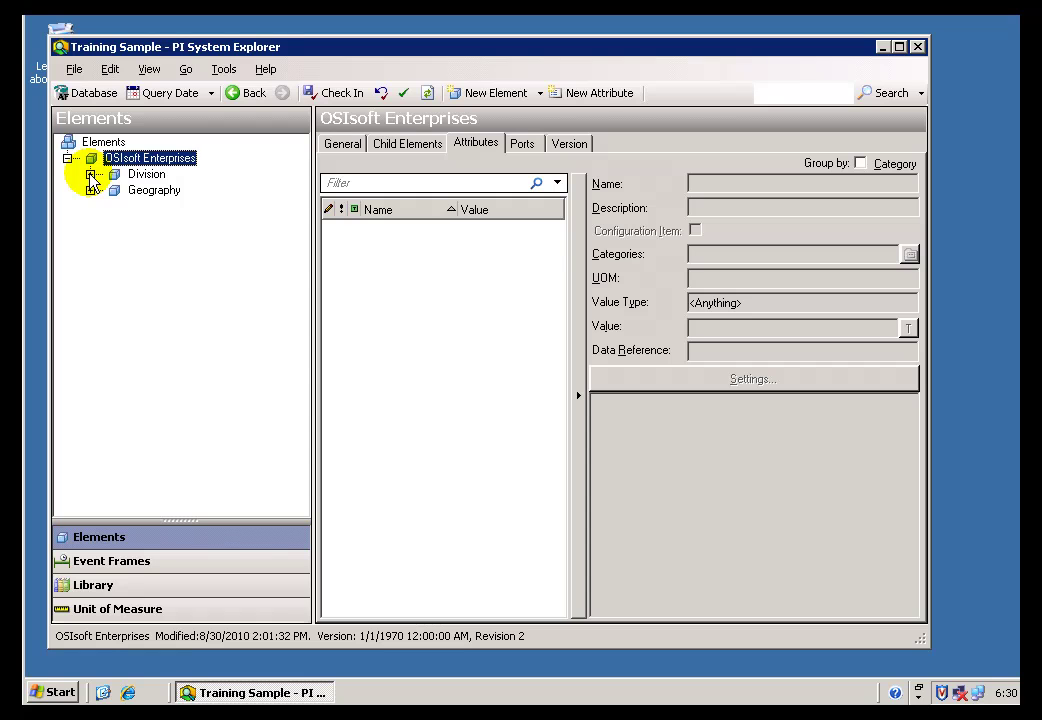
# Expand Division › Chemicals Division › Montreal › 02 - Production › Production Line 2 › 1 - Preheat Train
pyautogui.click(90, 174)
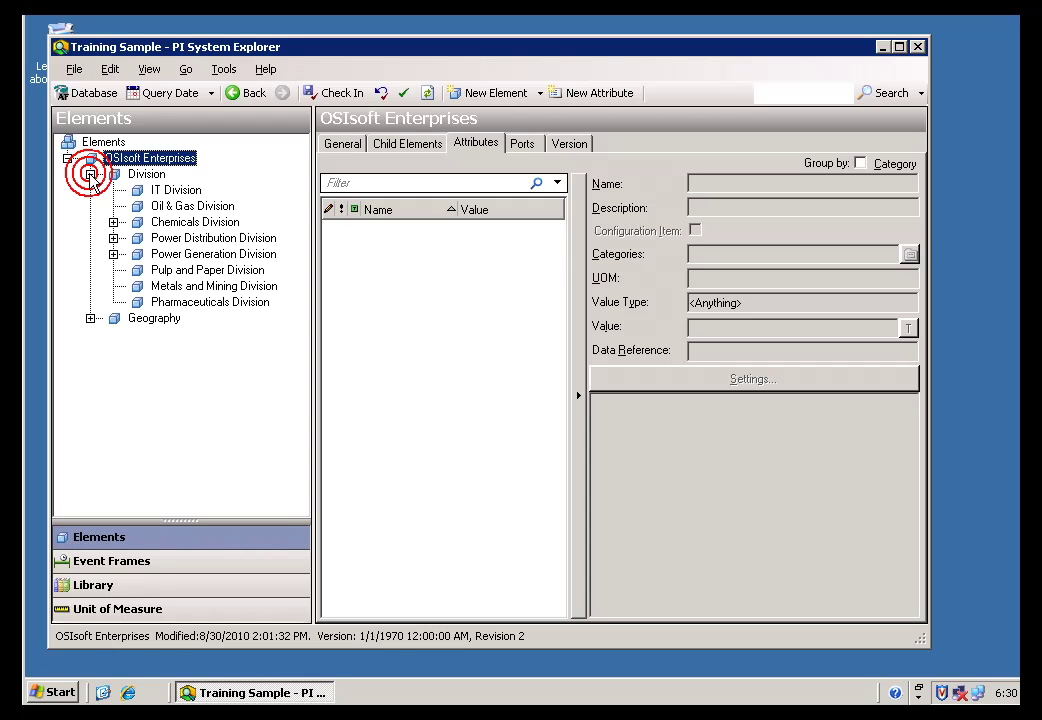
pyautogui.click(113, 222)
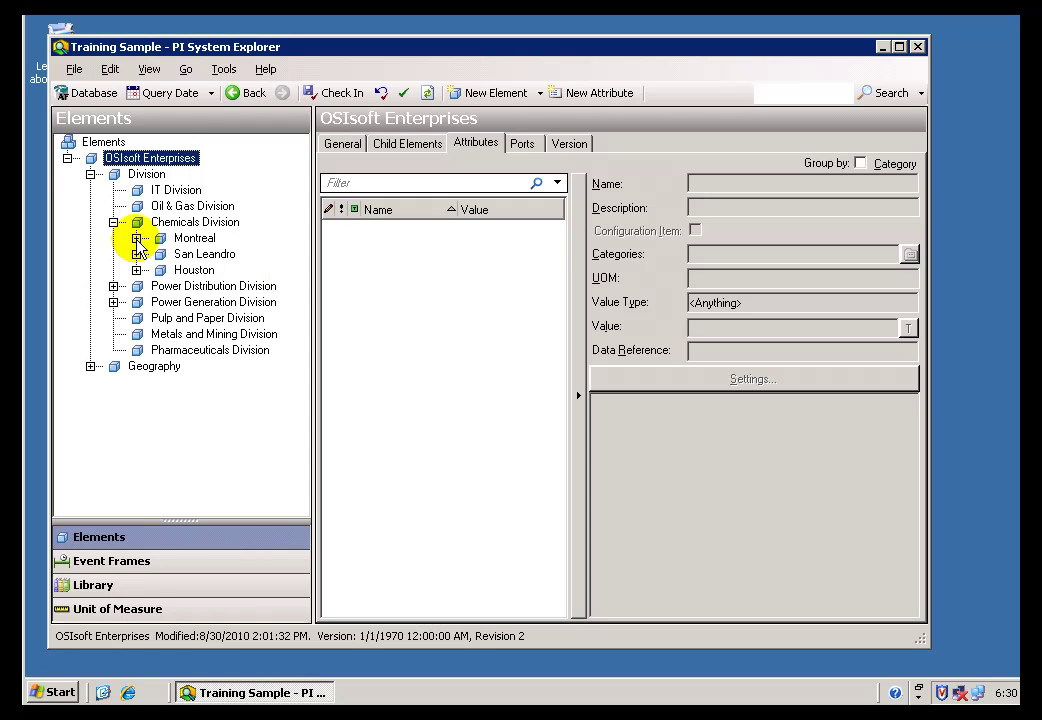
pyautogui.click(137, 239)
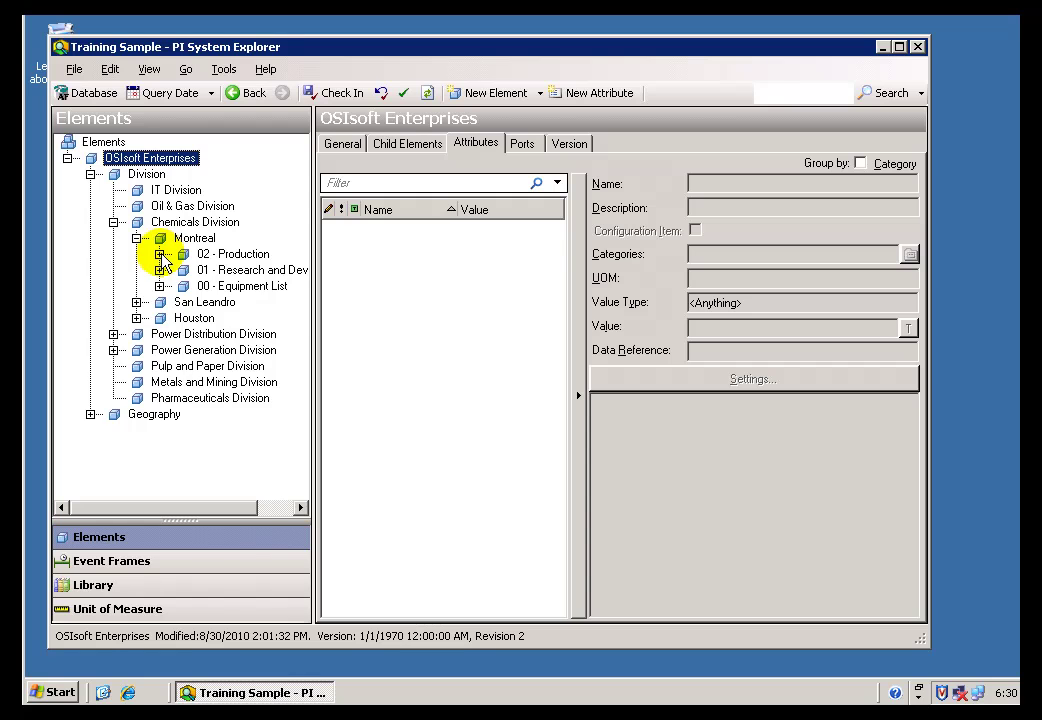
pyautogui.click(159, 254)
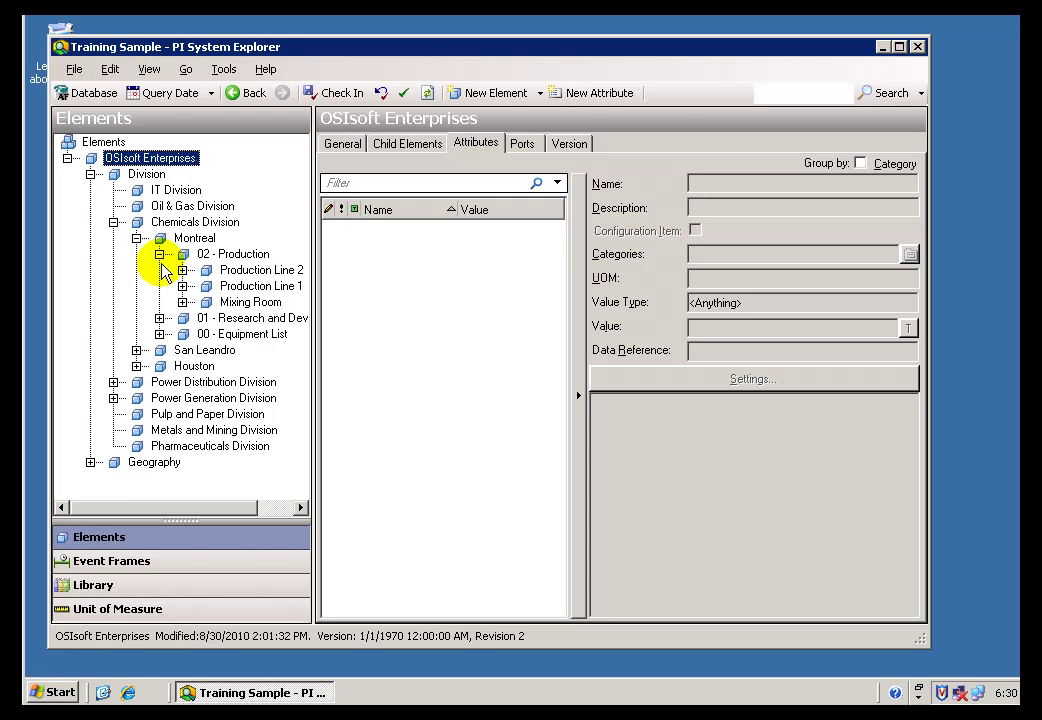
pyautogui.click(182, 271)
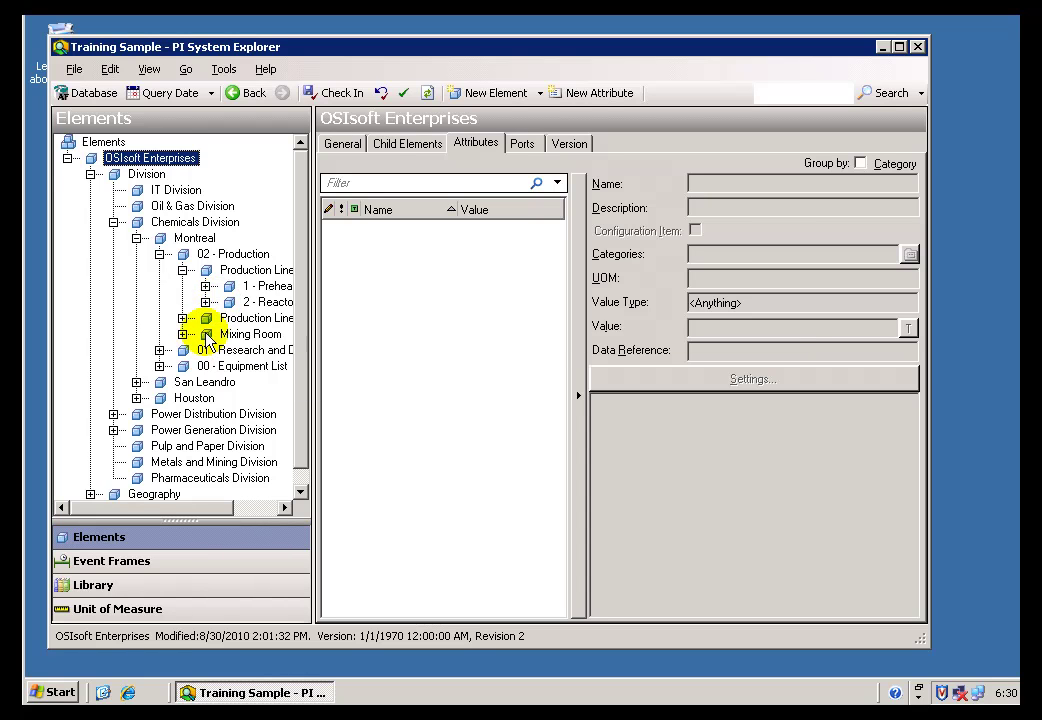
pyautogui.click(205, 286)
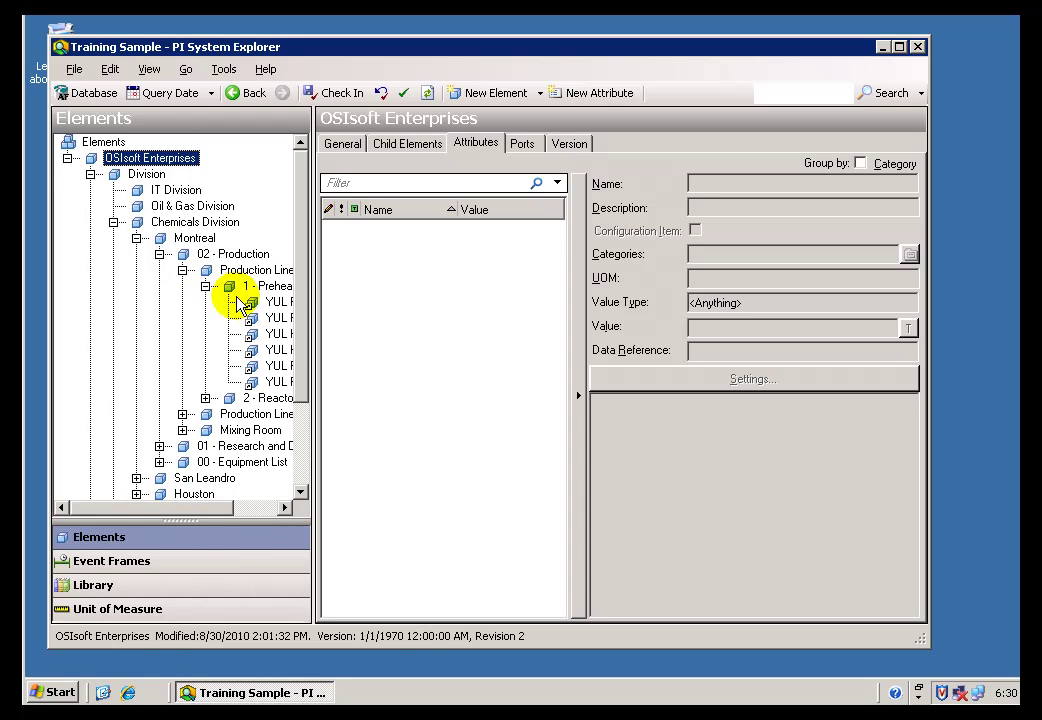
# Inspect YUL FM 004's General properties and its attribute list
pyautogui.click(275, 302)
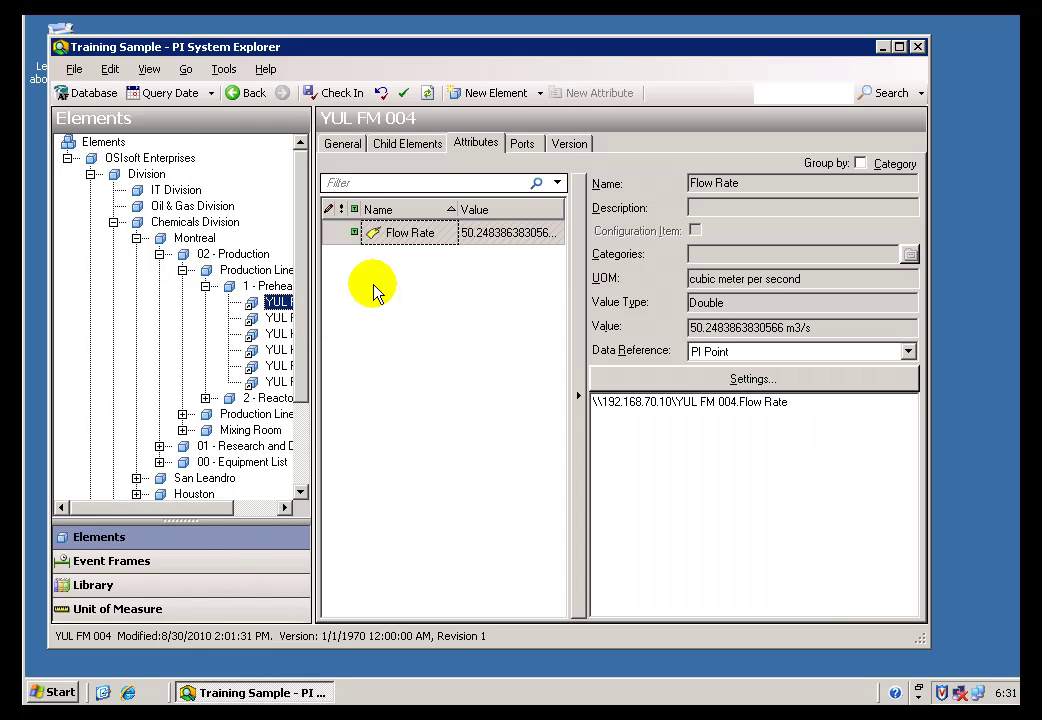
pyautogui.click(346, 146)
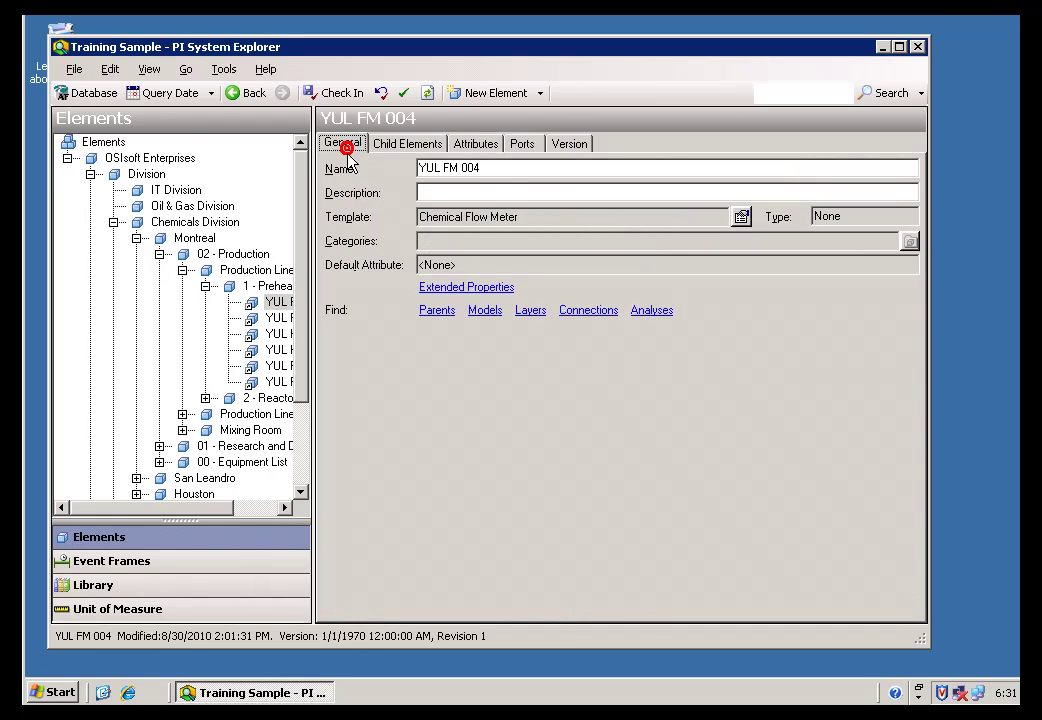
pyautogui.click(472, 145)
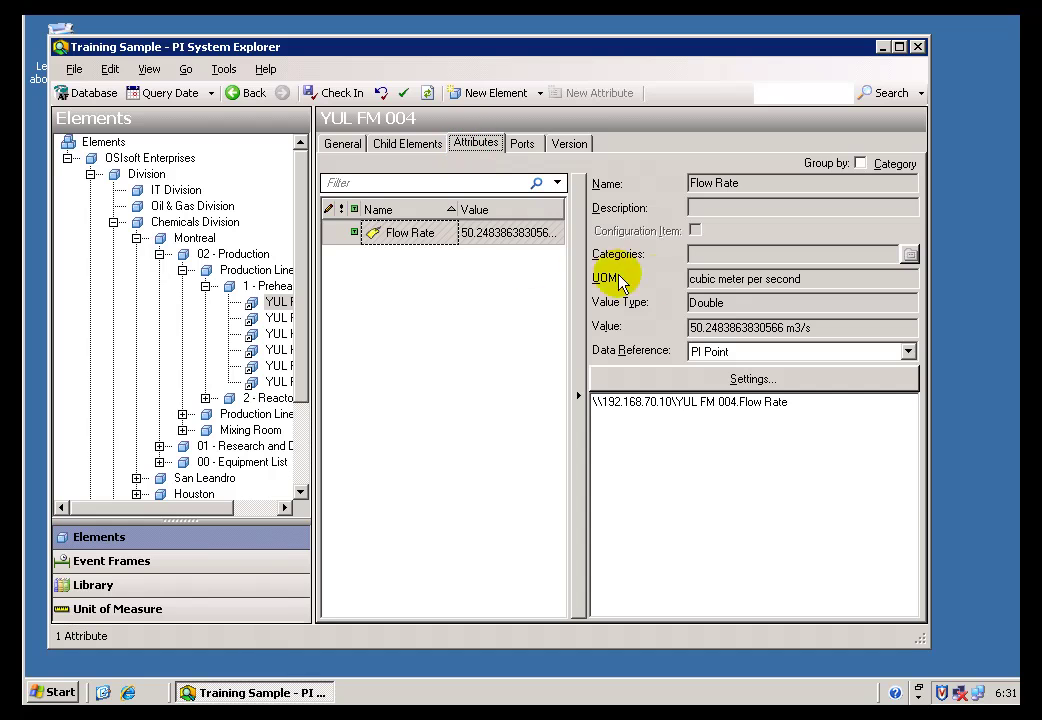
# Browse YUL FM 008, YUL HEX 202 and YUL Pump 005 attributes, ending on YUL HEX 201
pyautogui.click(270, 318)
pyautogui.click(277, 333)
pyautogui.click(278, 349)
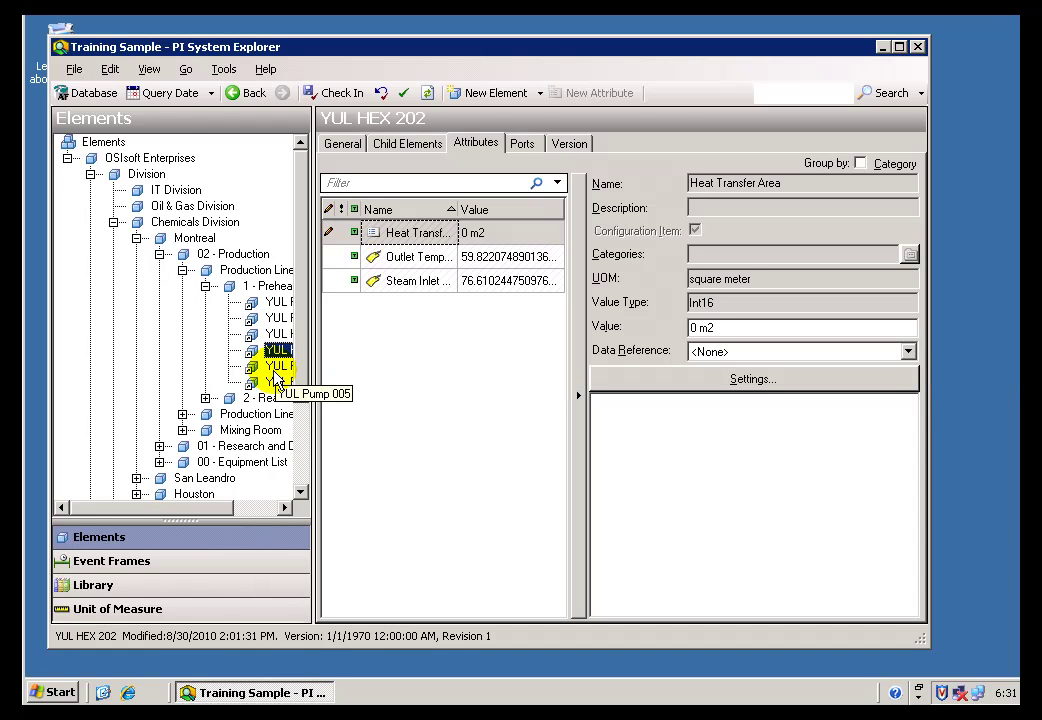
pyautogui.click(278, 366)
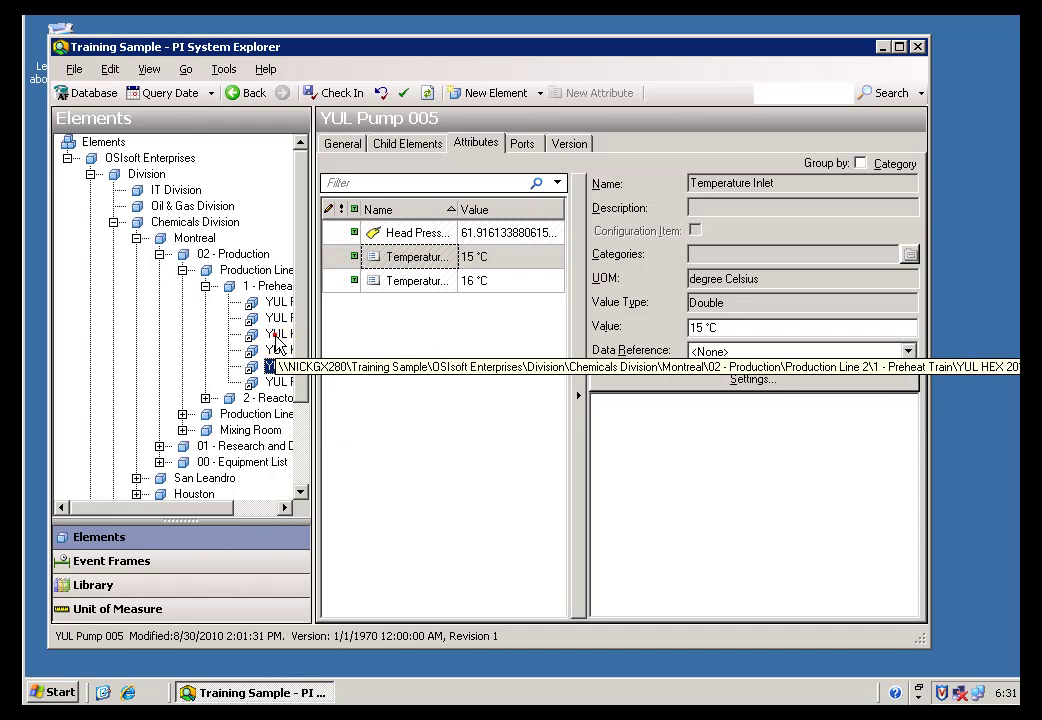
pyautogui.click(272, 334)
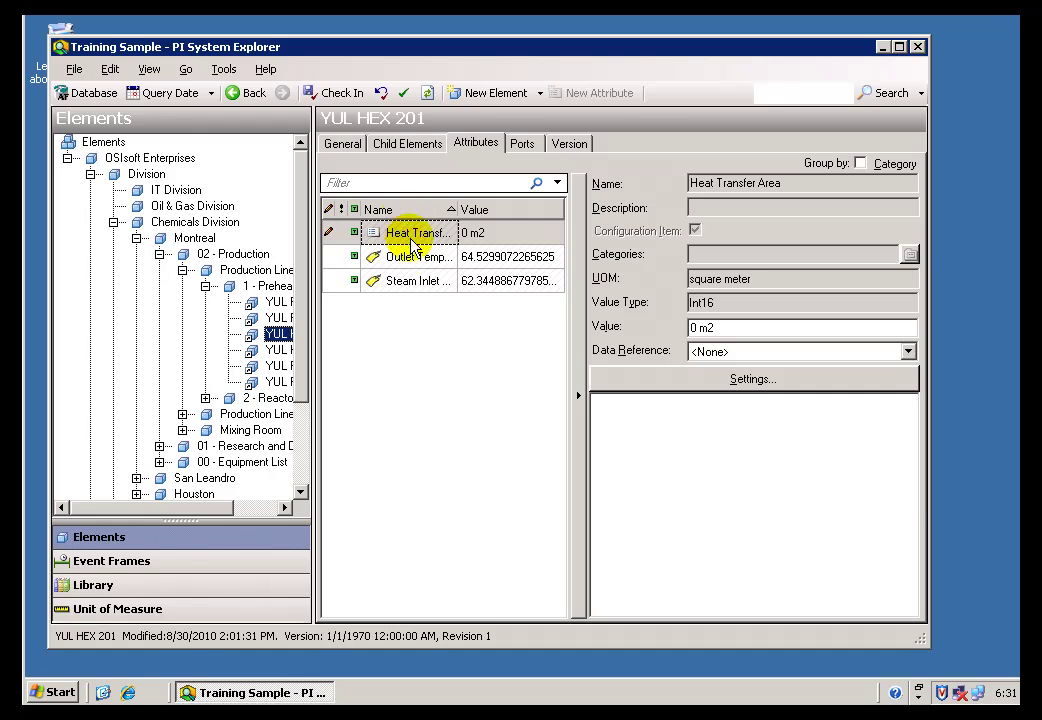
pyautogui.click(272, 301)
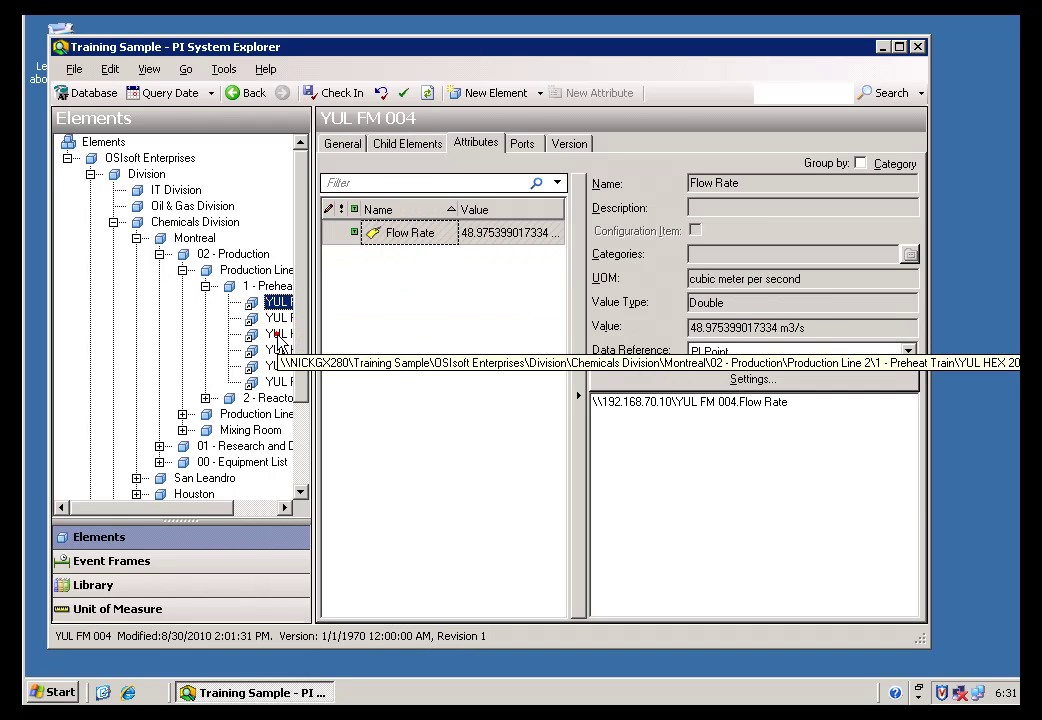
pyautogui.click(279, 335)
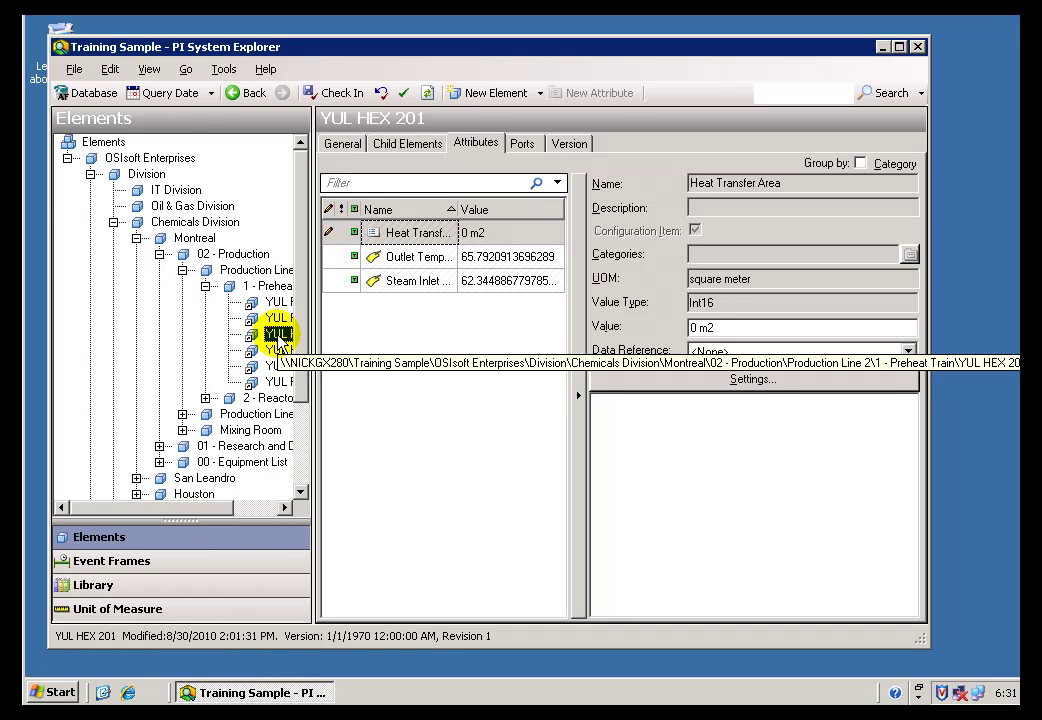
pyautogui.click(272, 336)
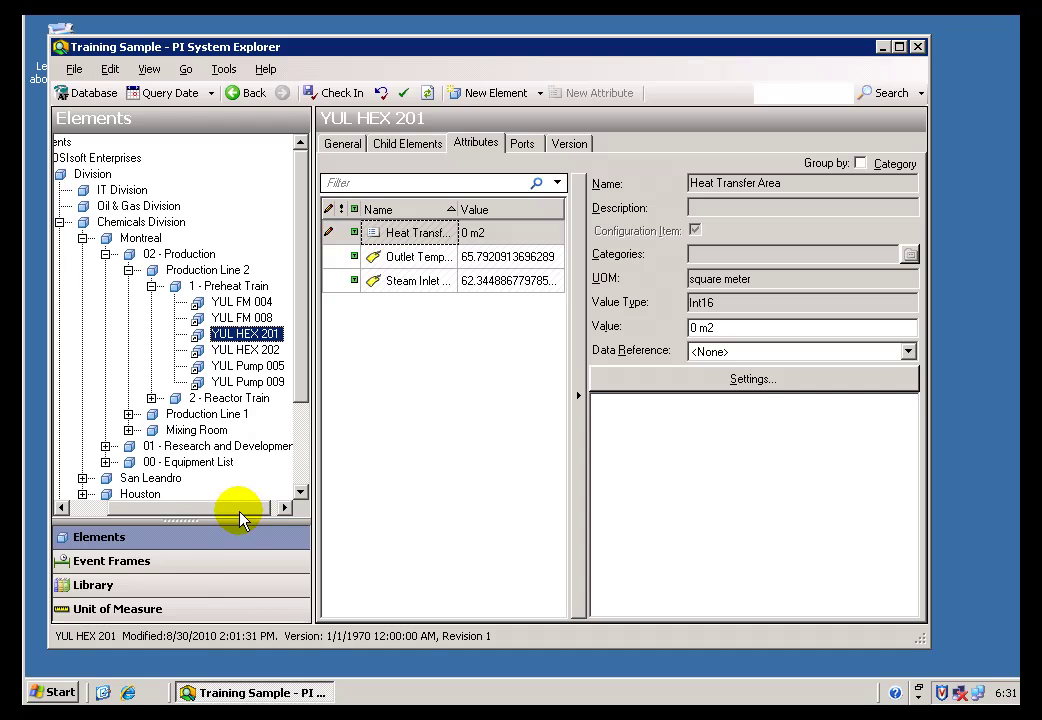
# Collapse Division, then expand Geography to view its cities and collapse it again
pyautogui.moveTo(240, 516); pyautogui.dragTo(186, 516)
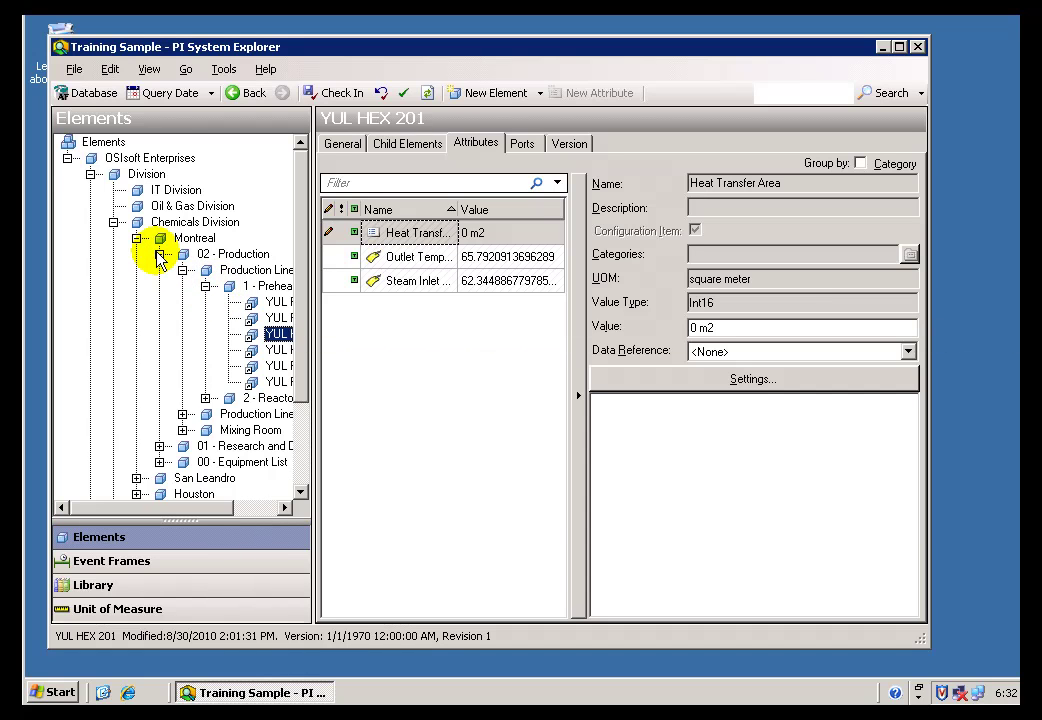
pyautogui.click(90, 174)
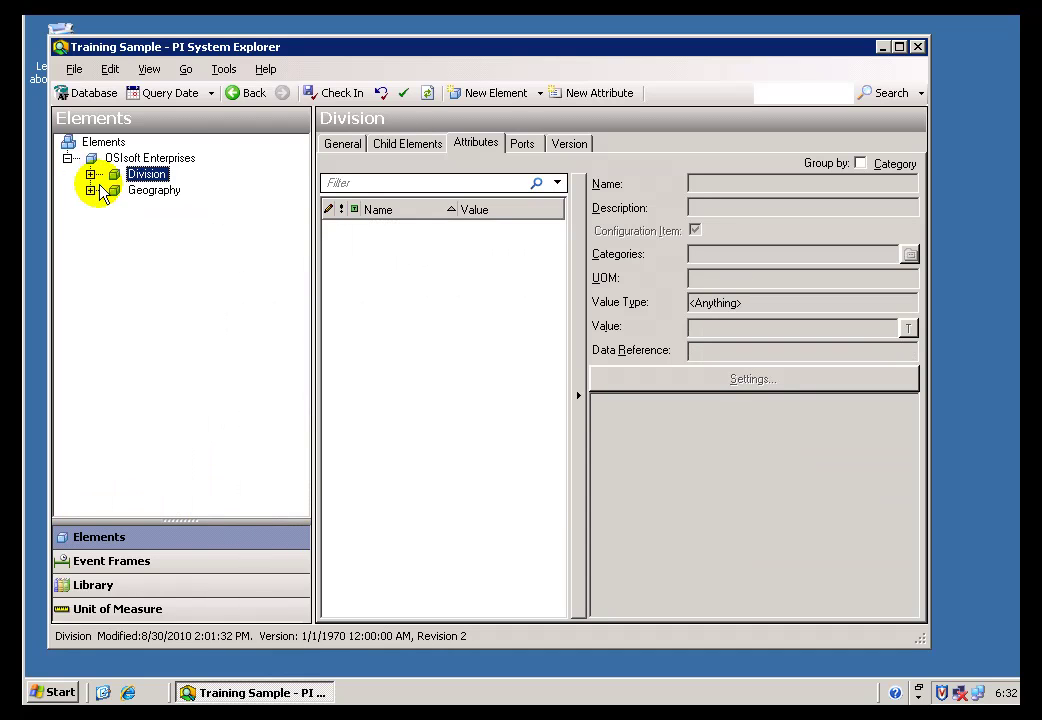
pyautogui.click(90, 191)
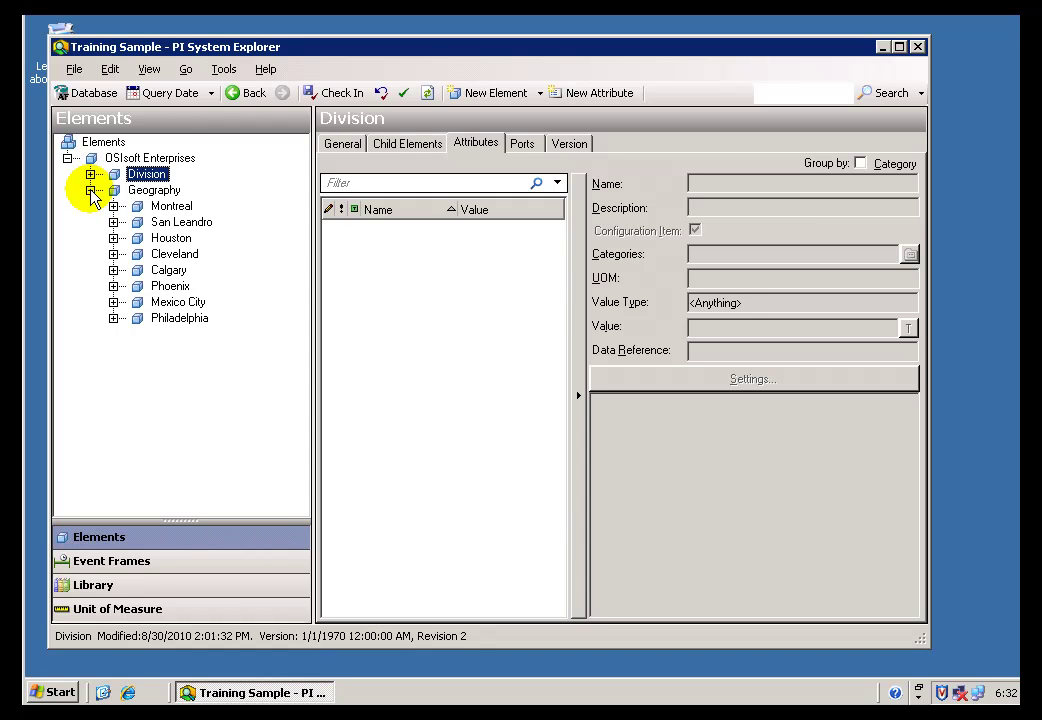
pyautogui.click(90, 190)
# Re-expand Division, collapse Chemicals Division and expand Power Generation Division's sources
pyautogui.click(90, 175)
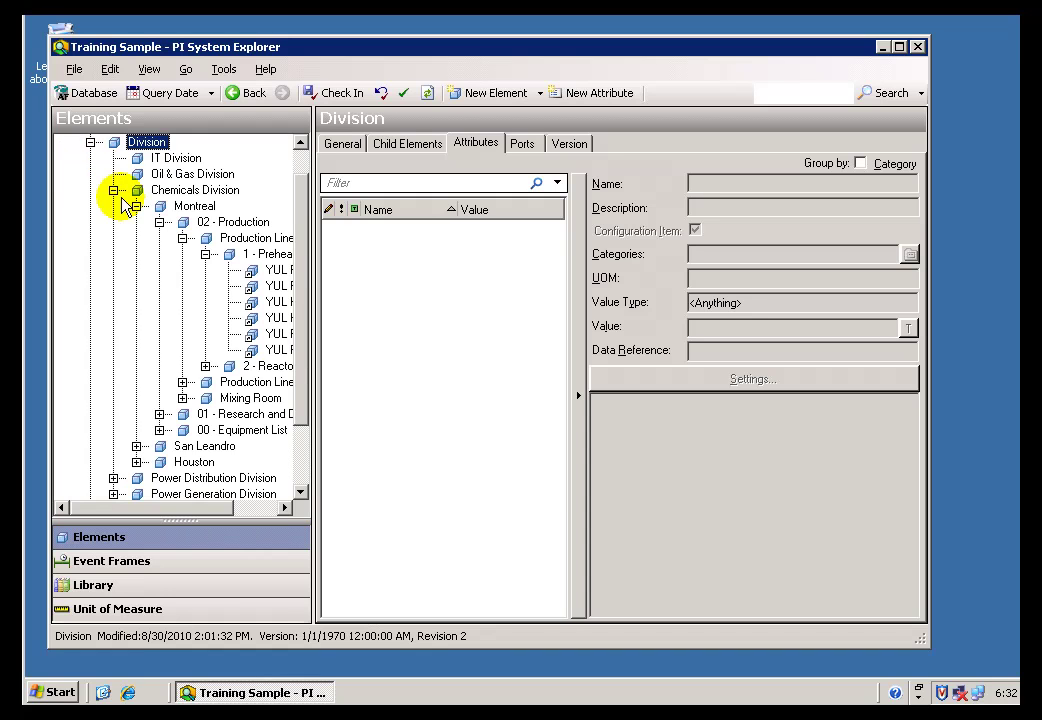
pyautogui.click(113, 190)
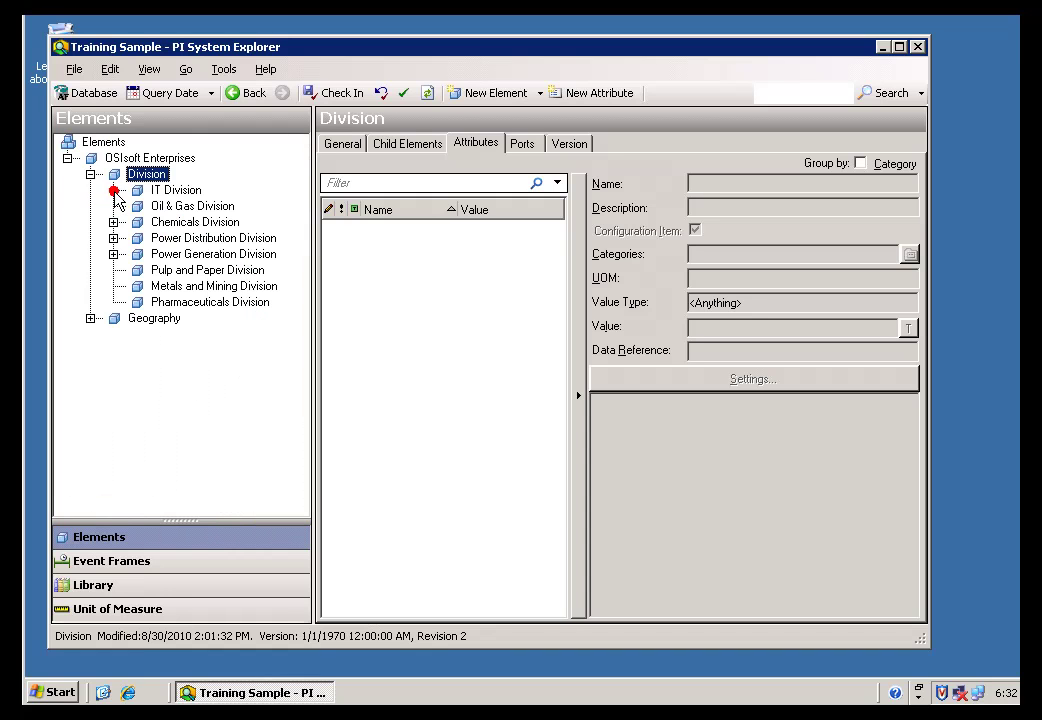
pyautogui.click(113, 254)
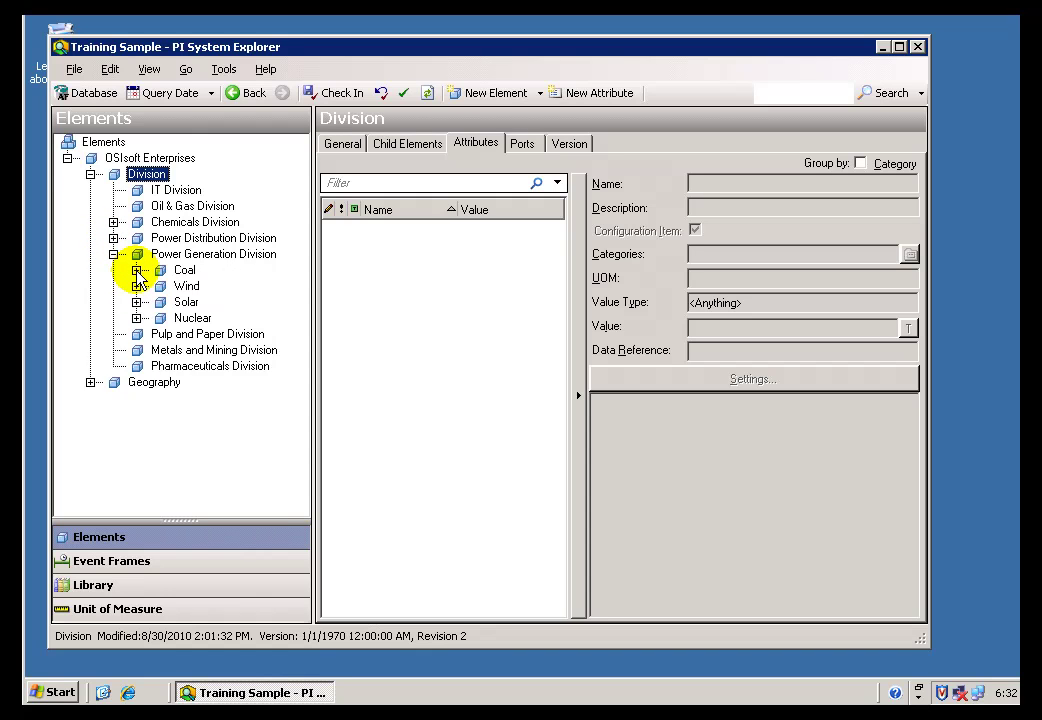
# Expand Coal to view its Philadelphia and Calgary plants, expand Geography's eight cities, then collapse Coal
pyautogui.click(136, 270)
pyautogui.click(210, 287)
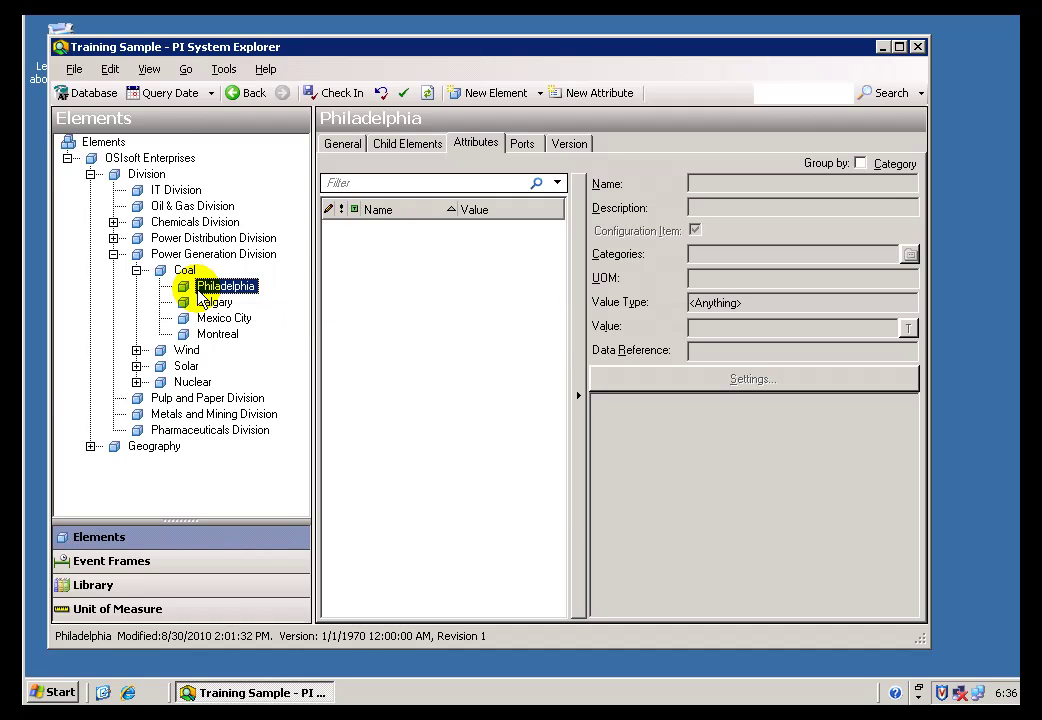
pyautogui.click(172, 268)
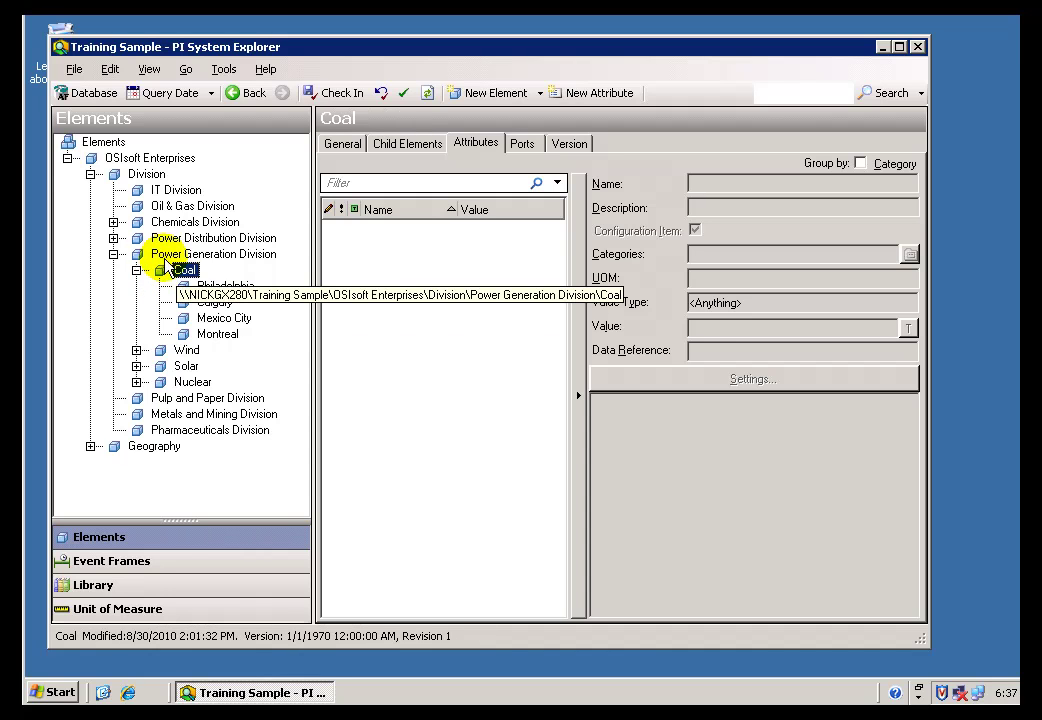
pyautogui.click(167, 255)
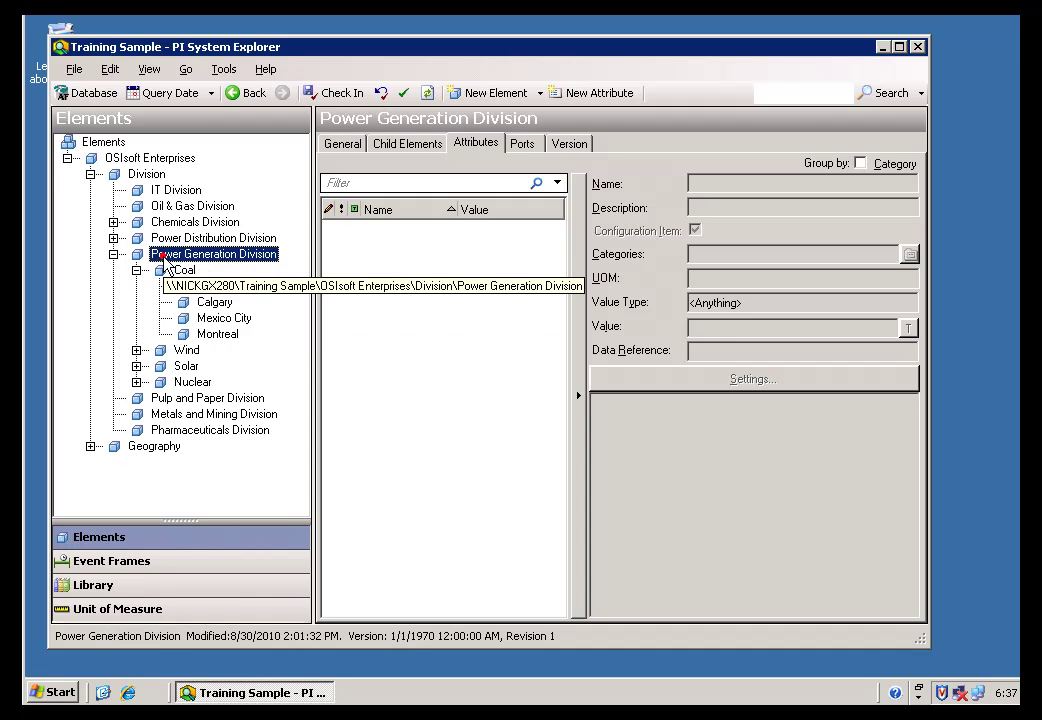
pyautogui.click(213, 304)
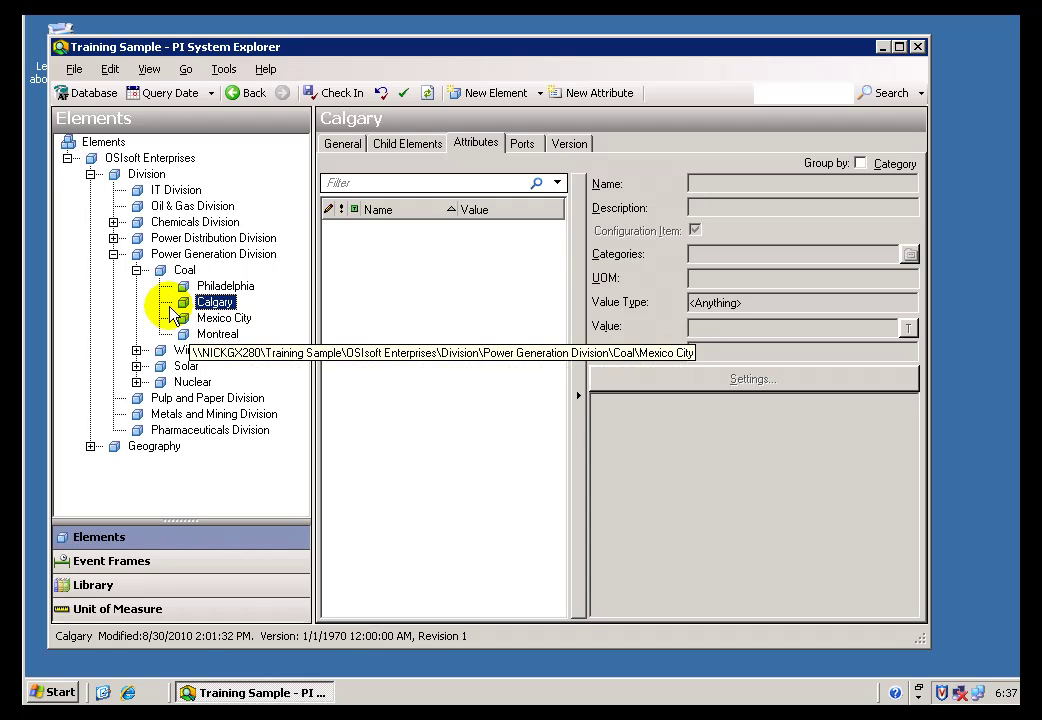
pyautogui.click(90, 446)
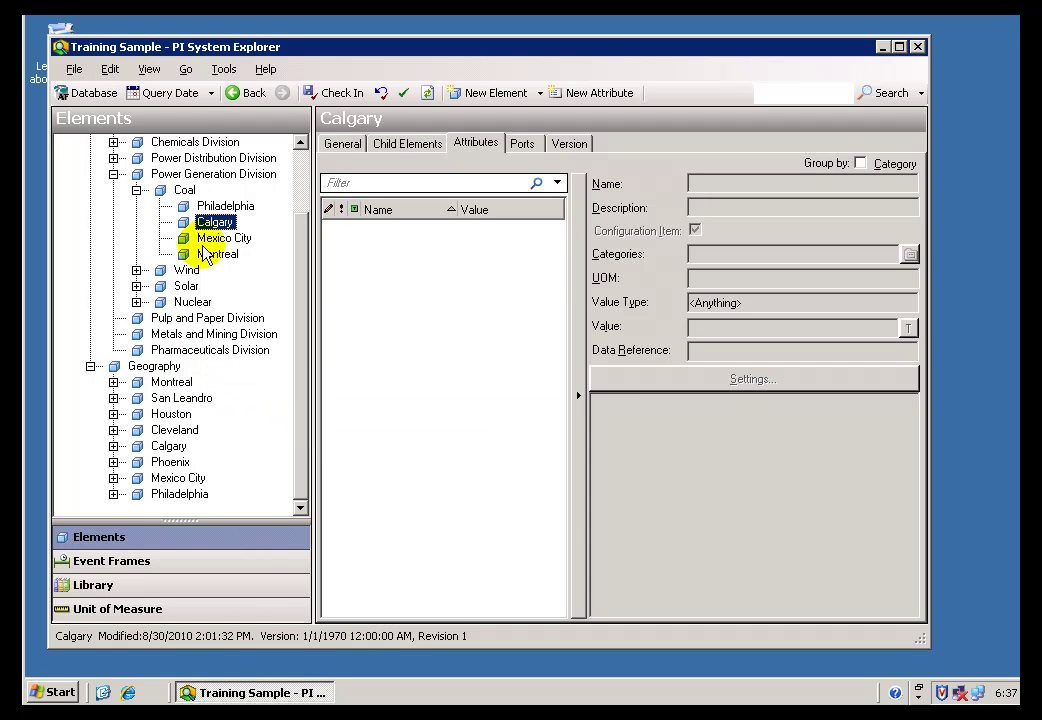
pyautogui.click(136, 191)
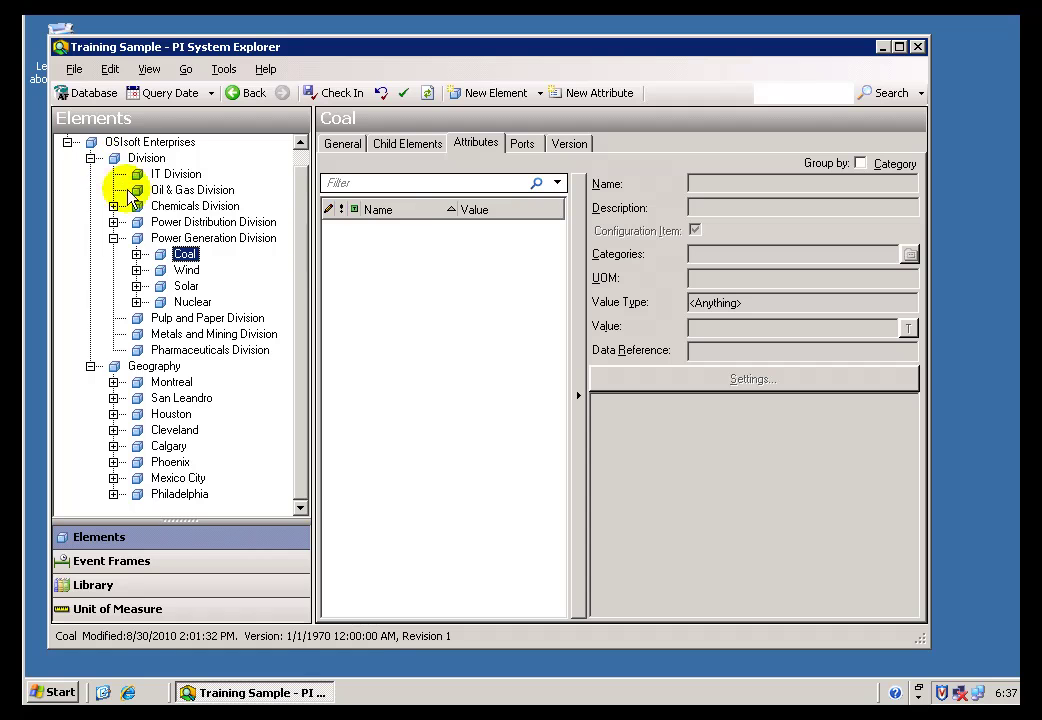